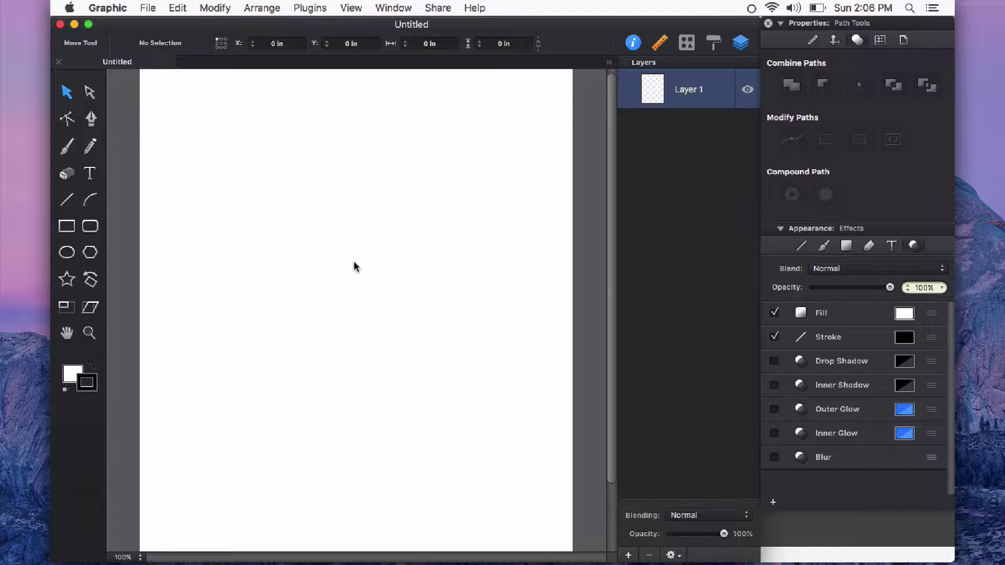
# Step: Add the word 'TYPE' in black text and move it up to X 2.139 in, Y 2.076 in
pyautogui.press('t')
pyautogui.click(345, 278)
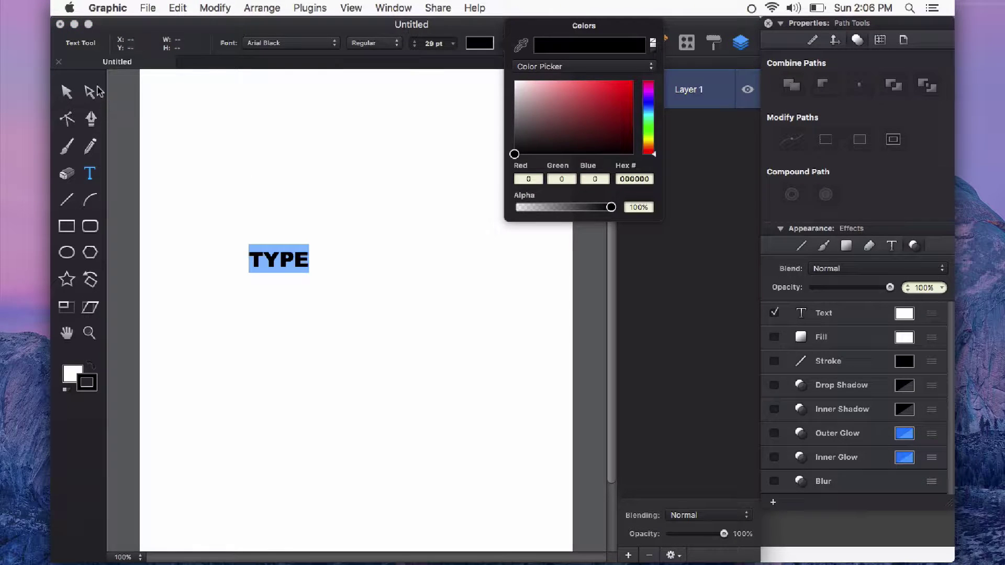
pyautogui.click(63, 96)
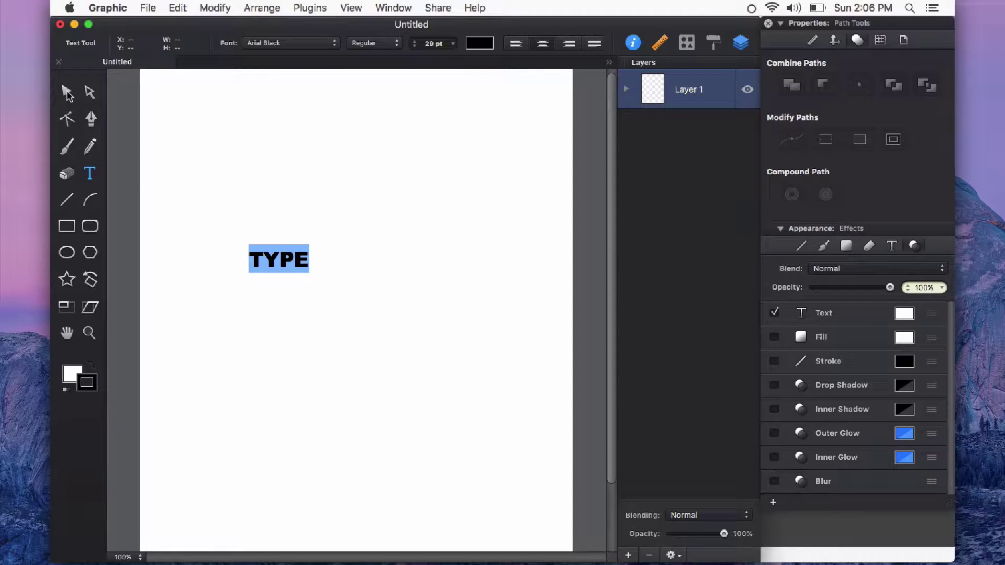
pyautogui.click(66, 93)
pyautogui.moveTo(291, 264); pyautogui.dragTo(292, 194)
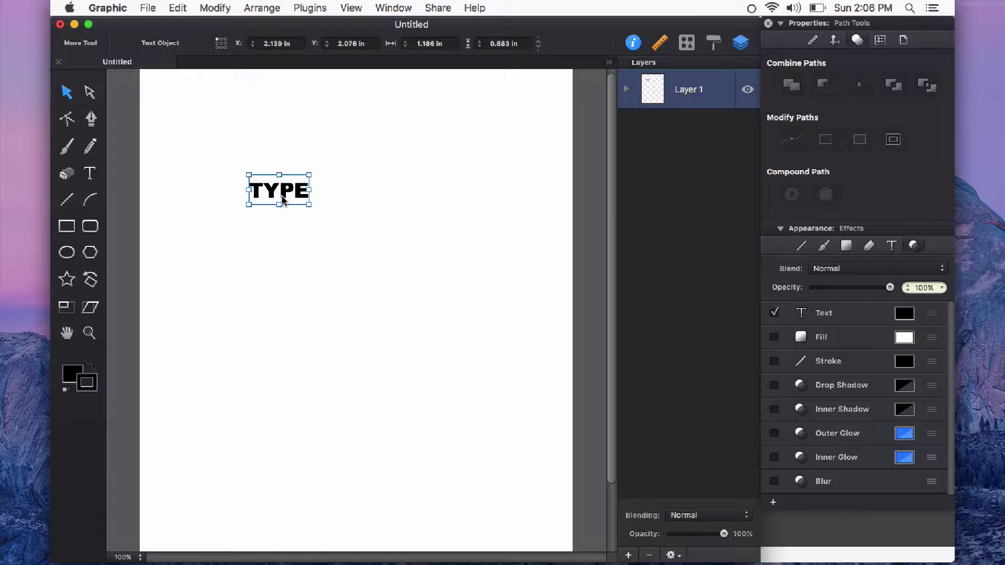
# Step: Duplicate TYPE to the right, placing the copy at X 4.125 in, Y 2.076 in
pyautogui.moveTo(281, 198); pyautogui.dragTo(389, 197)
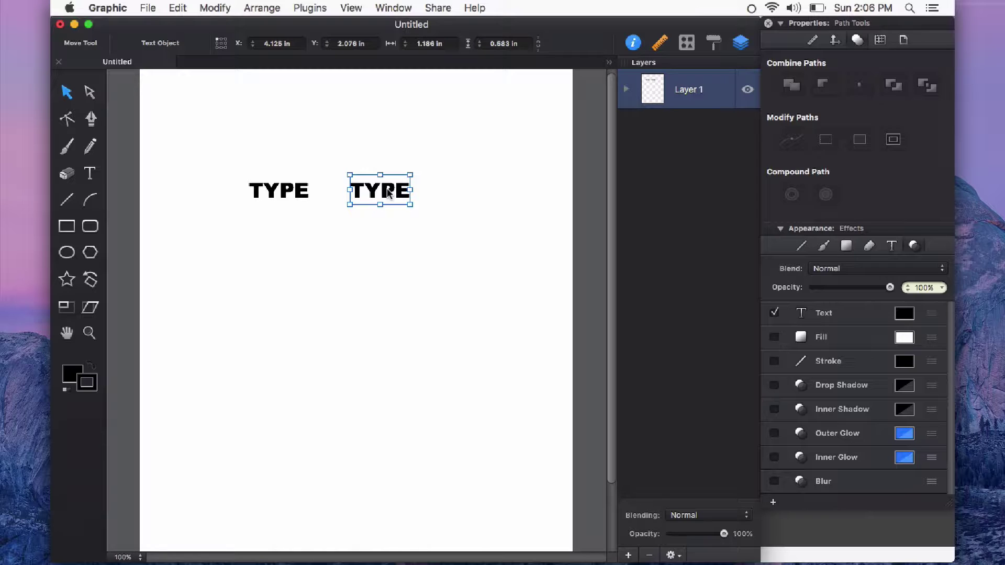
# Step: Convert the right-hand TYPE copy to outlines, giving separate T, Y, P, E shapes in Layer 1
pyautogui.press('super+equal')
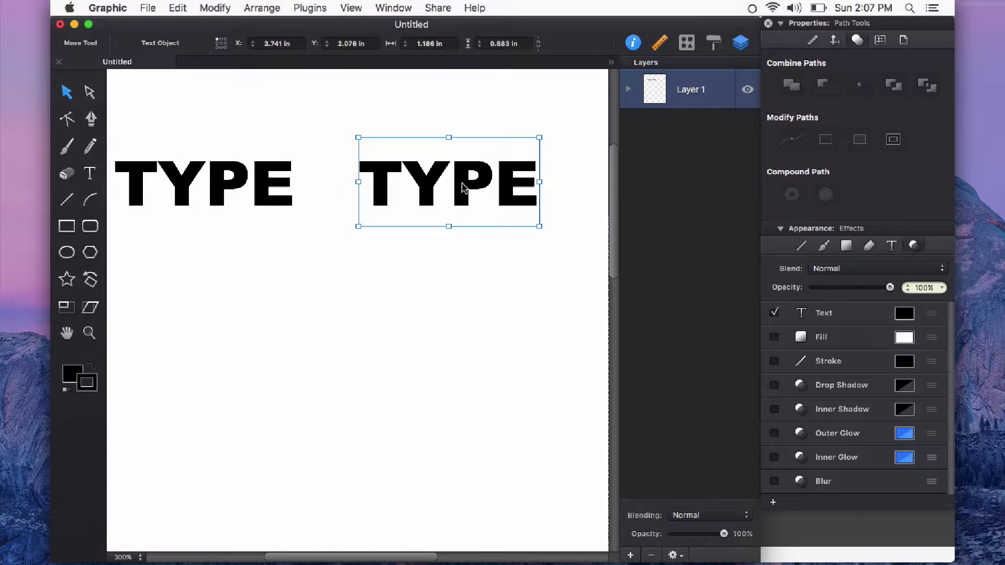
pyautogui.click(211, 9)
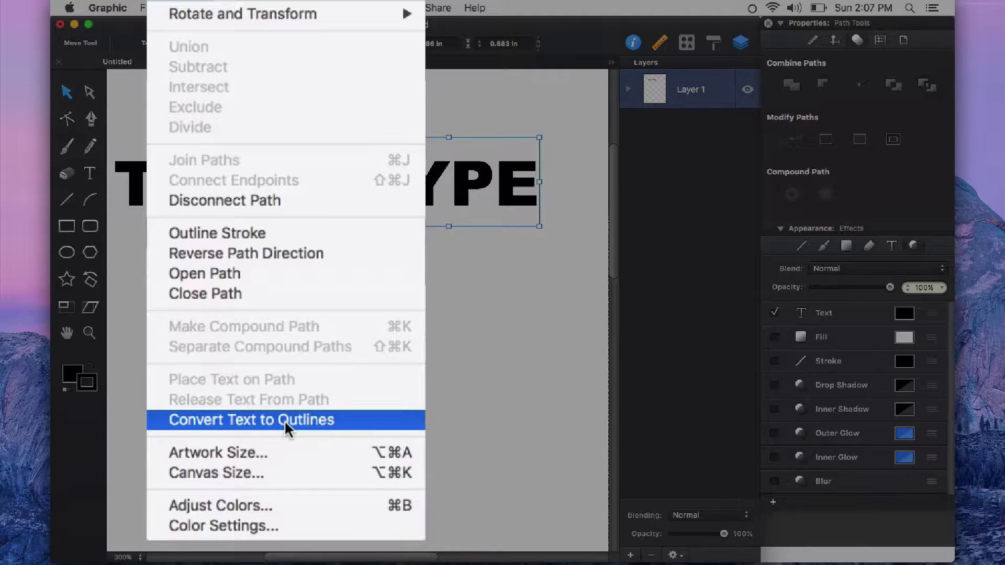
pyautogui.click(263, 420)
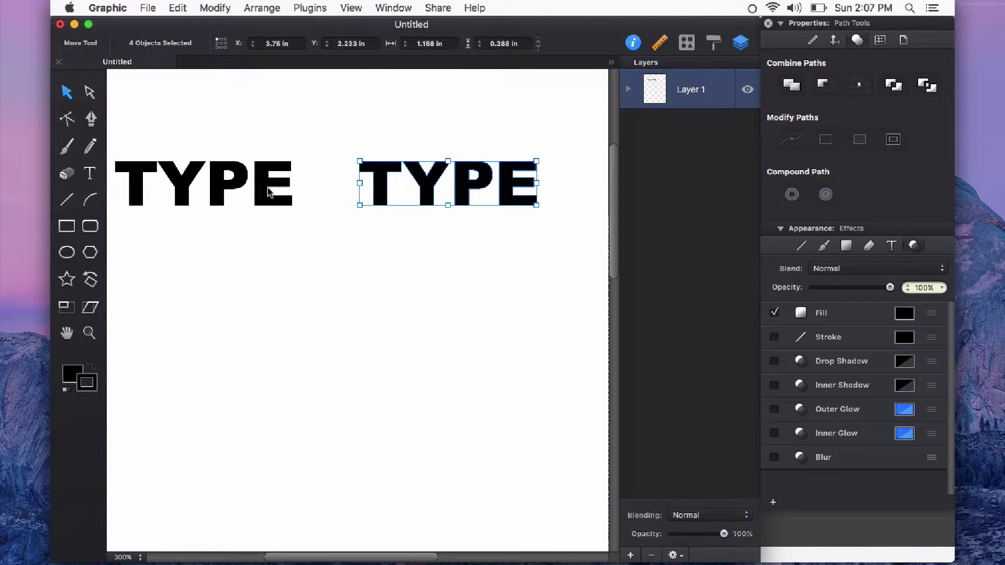
pyautogui.click(629, 89)
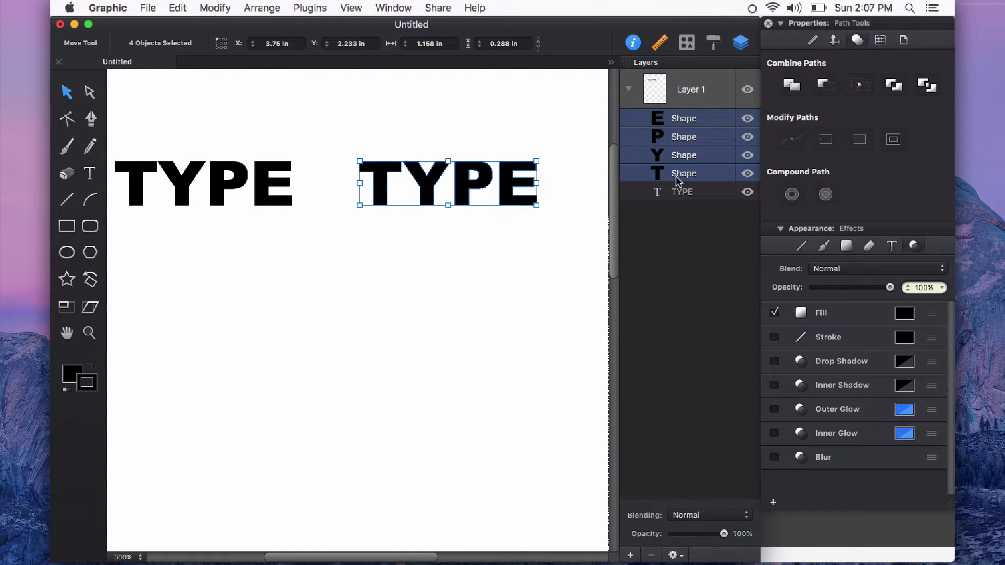
# Step: Select the left, still-editable TYPE text from its Layers panel row
pyautogui.click(676, 193)
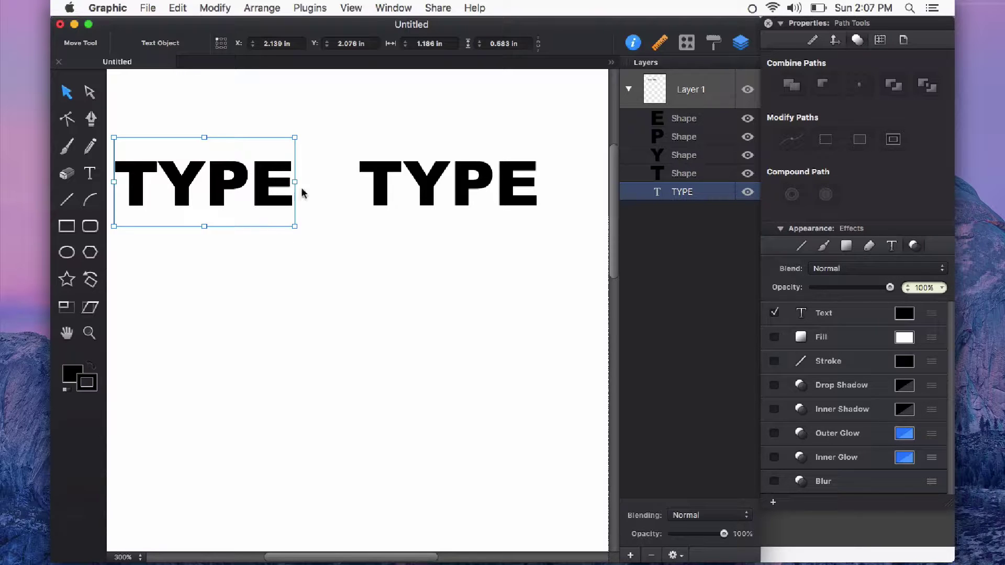
# Step: Replace the left word TYPE with 'CHANGE'
pyautogui.doubleClick(230, 183)
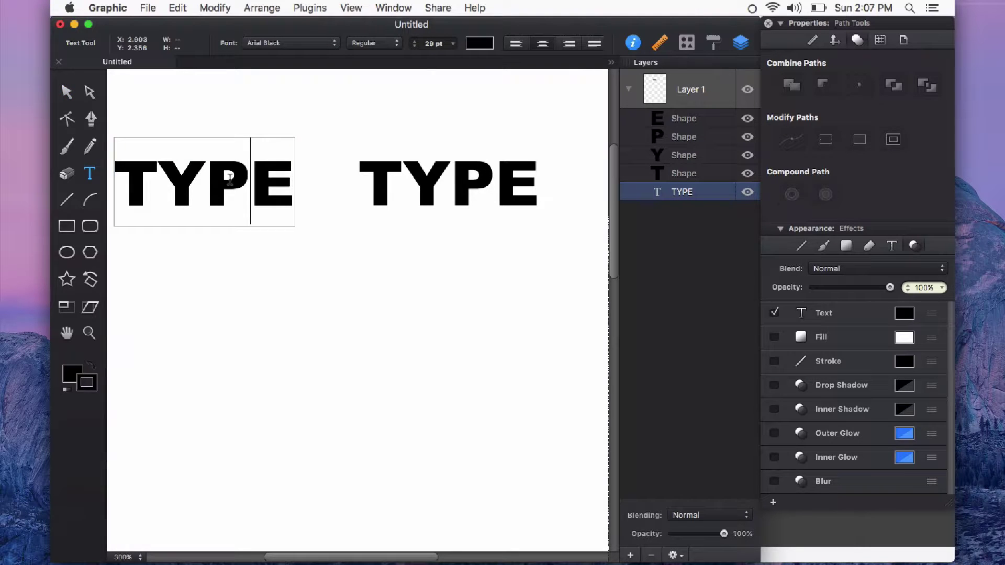
pyautogui.doubleClick(151, 175)
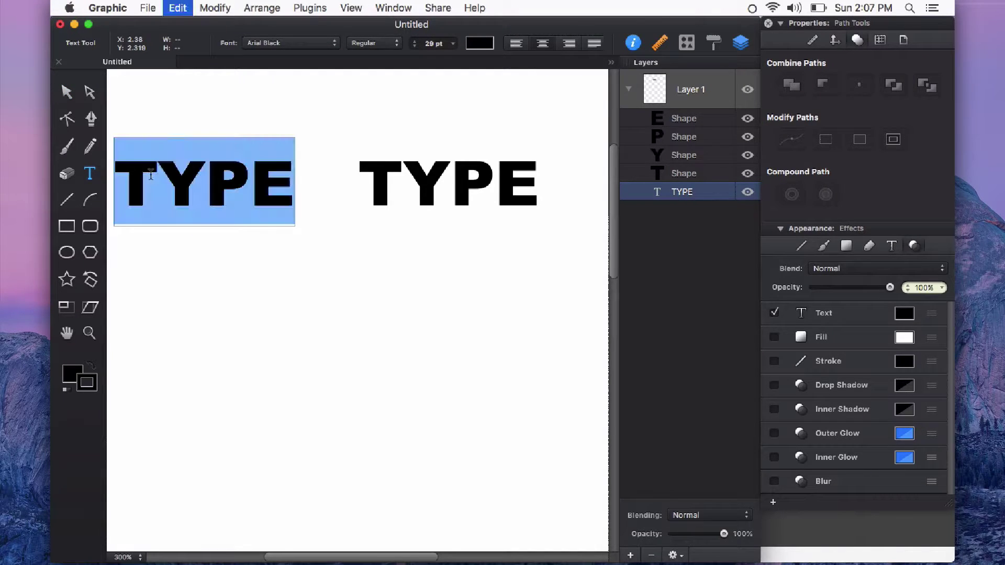
pyautogui.write('CHANGE')
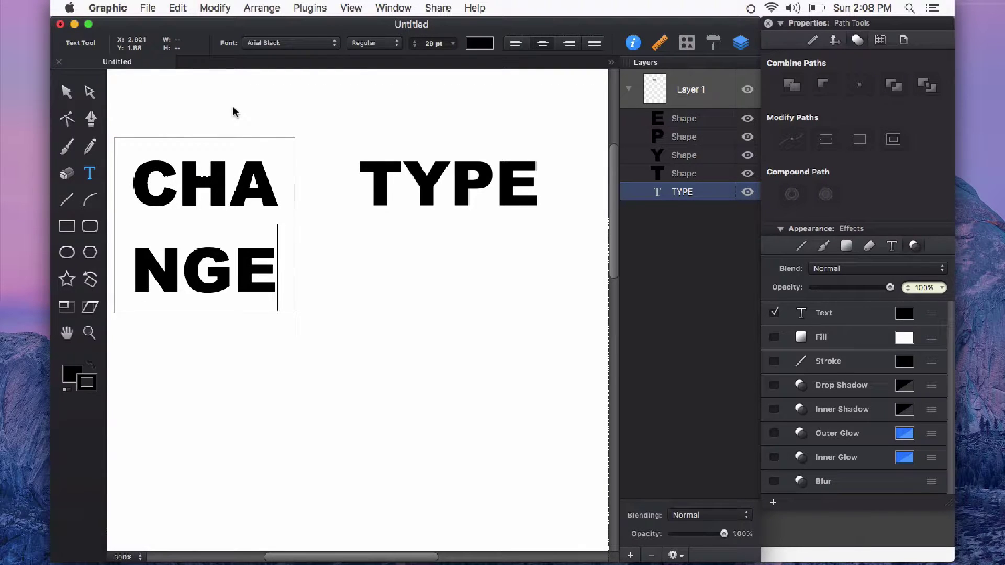
# Step: Step the CHANGE font size down to 17 pt so it fits on one line
pyautogui.hotkey('ctrl', 'a')
pyautogui.click(415, 46)
pyautogui.click(415, 46)
pyautogui.click(415, 46)
pyautogui.click(414, 46)
pyautogui.click(415, 46)
pyautogui.click(415, 46)
pyautogui.click(415, 46)
pyautogui.click(414, 46)
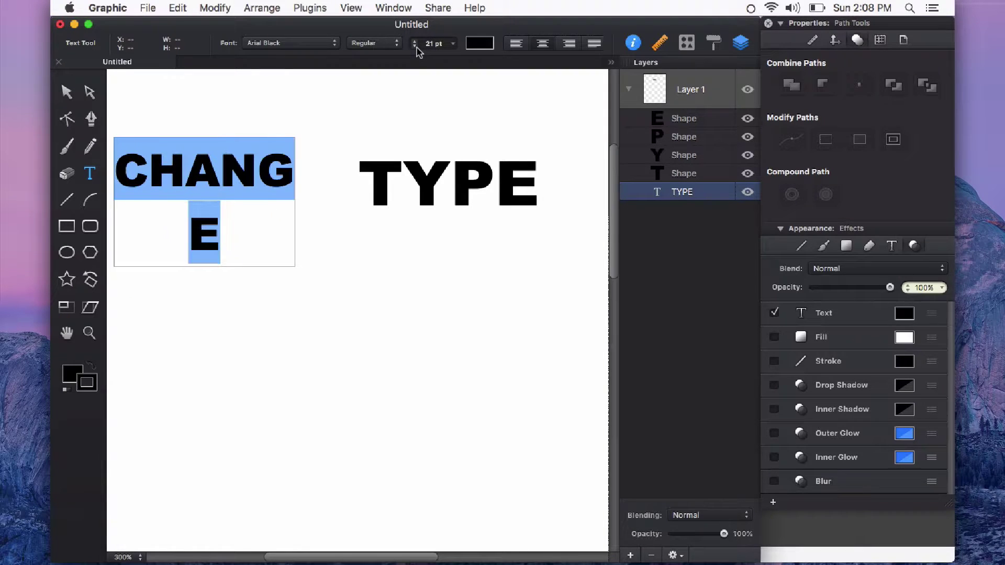
pyautogui.click(415, 46)
pyautogui.click(414, 46)
pyautogui.click(415, 46)
pyautogui.click(415, 46)
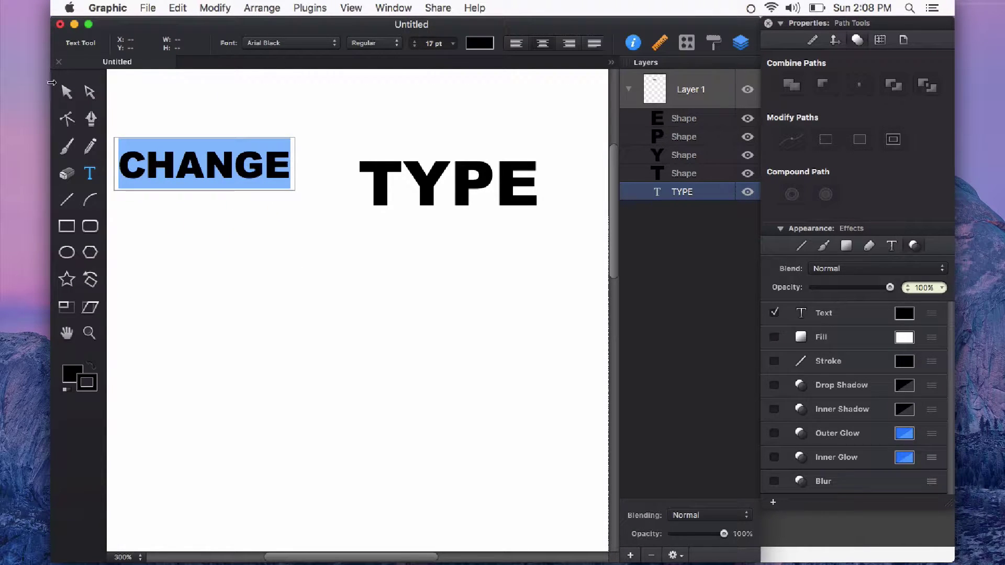
pyautogui.click(891, 246)
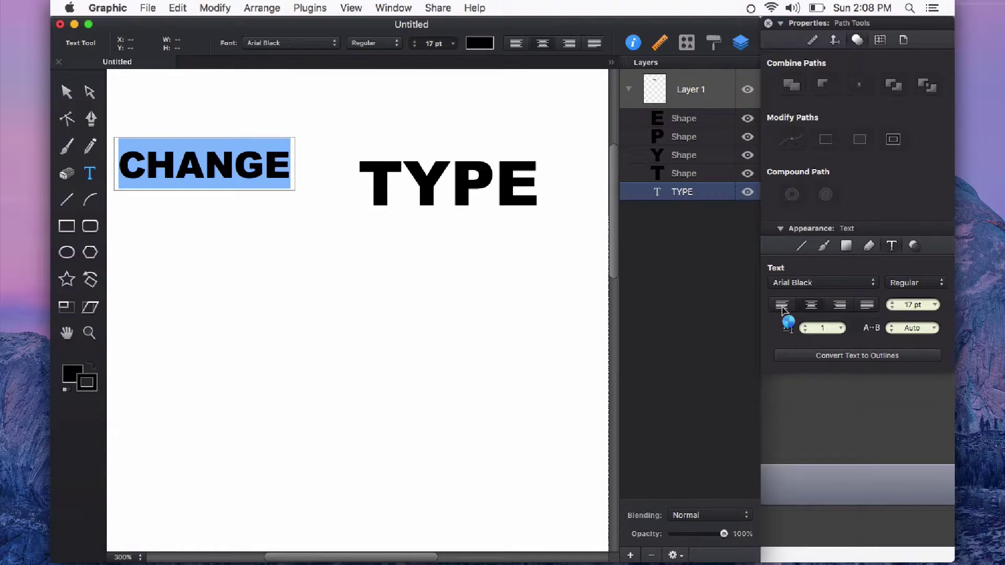
# Step: Confirm the font stays Arial Black and exit editing the CHANGE text
pyautogui.click(821, 283)
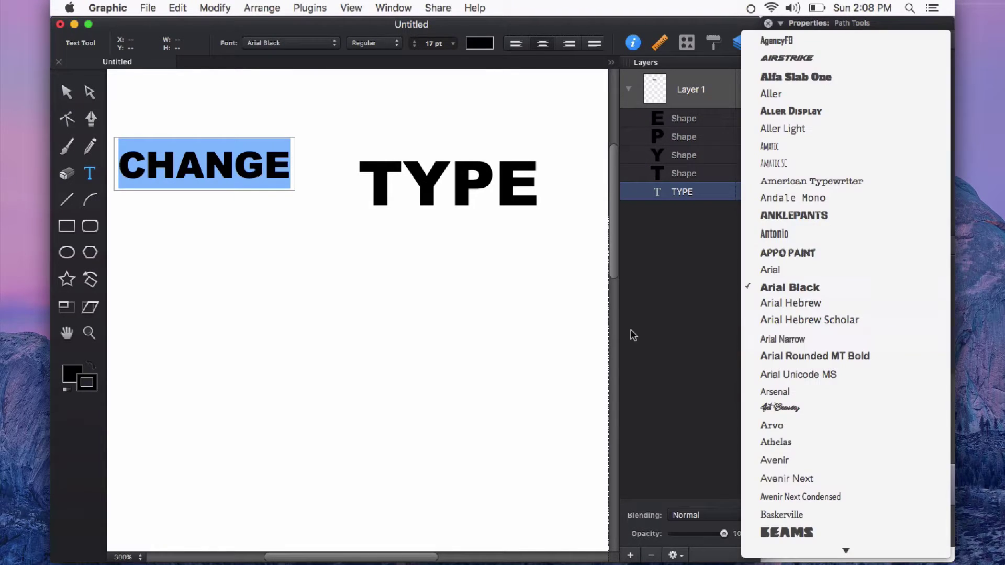
pyautogui.press('Escape')
pyautogui.press('Escape')
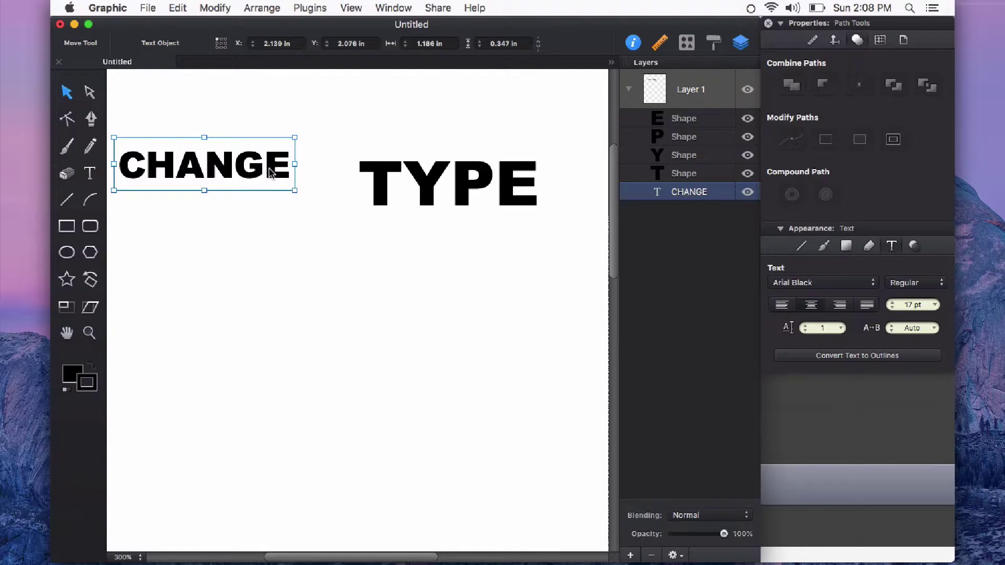
# Step: Duplicate the CHANGE text directly below the original
pyautogui.moveTo(271, 173); pyautogui.dragTo(255, 248)
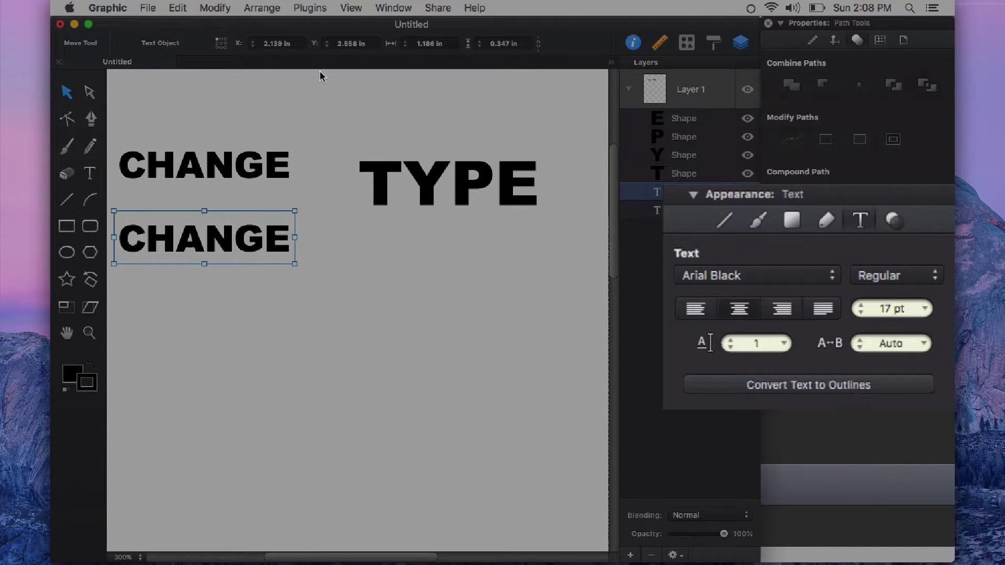
# Step: Convert the lower CHANGE copy into six outlined letters C, H, A, N, G, E
pyautogui.click(221, 9)
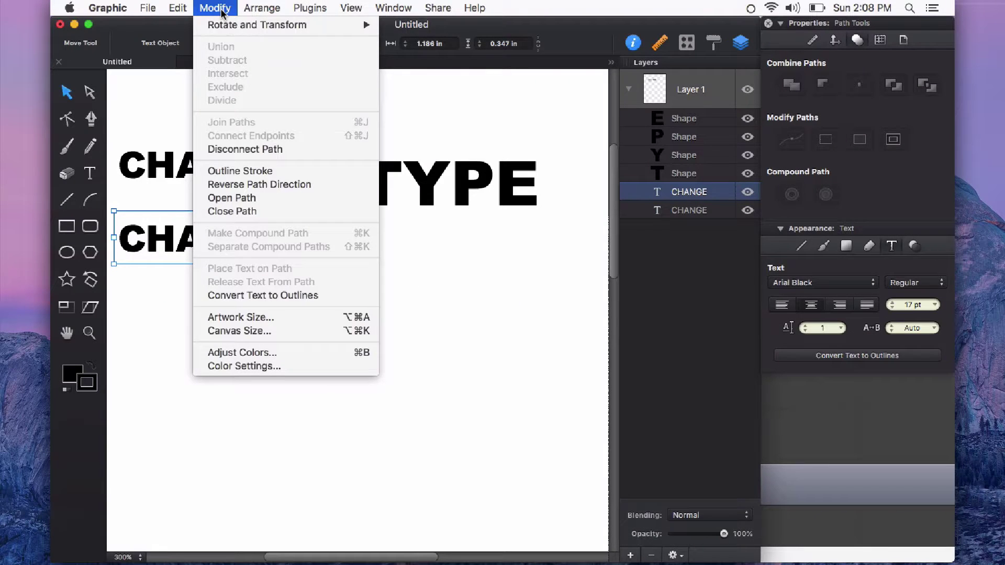
pyautogui.click(864, 349)
pyautogui.click(889, 356)
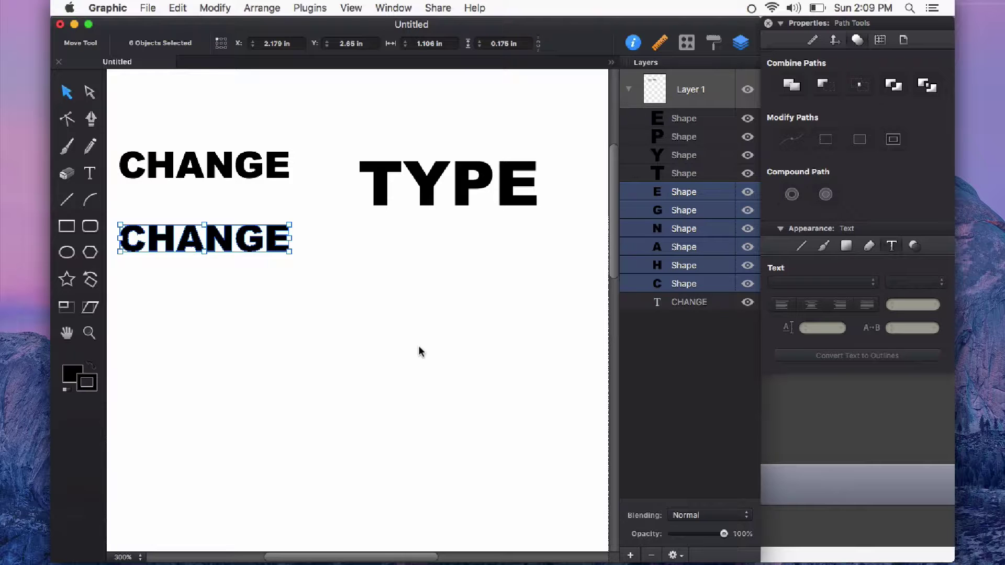
# Step: Drag the final E's inner lower anchor point left to slant its lower inner edge
pyautogui.click(276, 246)
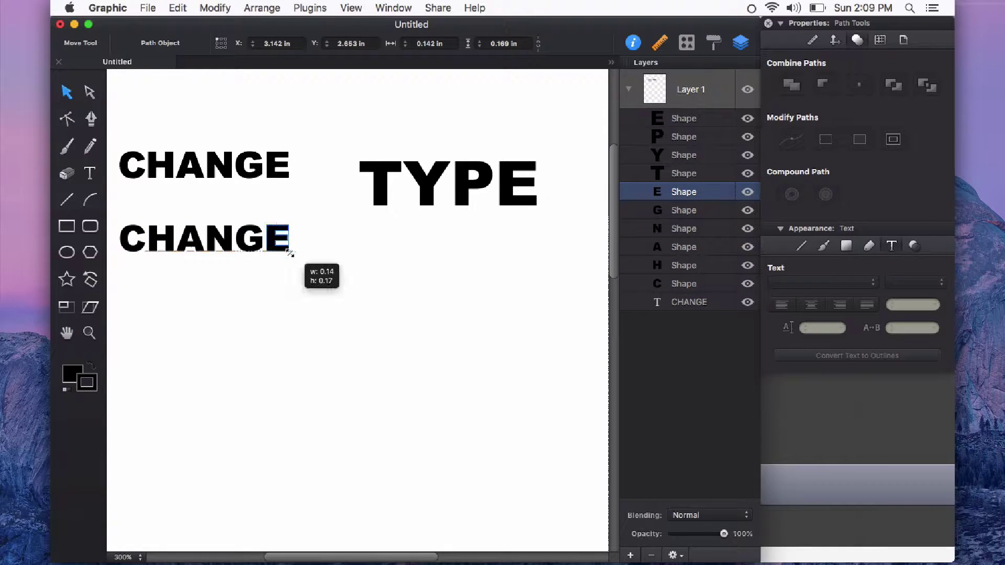
pyautogui.moveTo(291, 256); pyautogui.dragTo(294, 260)
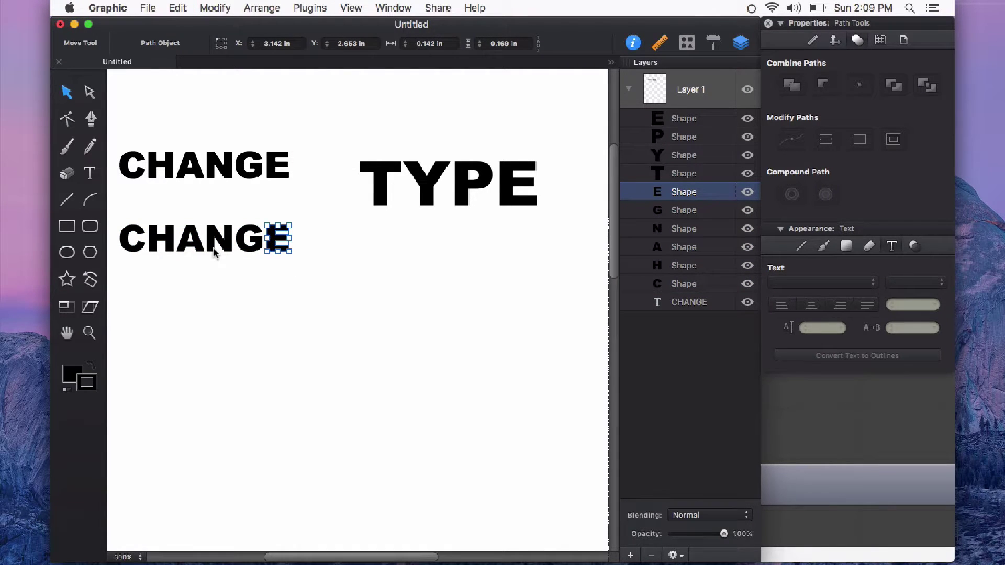
pyautogui.press('super+equal')
pyautogui.press('super+equal')
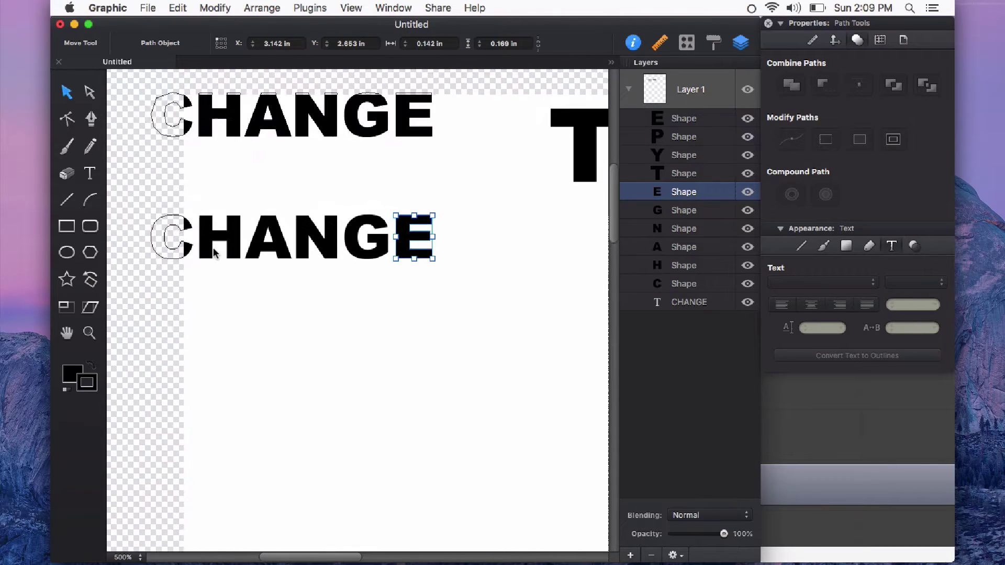
pyautogui.click(419, 294)
pyautogui.click(422, 260)
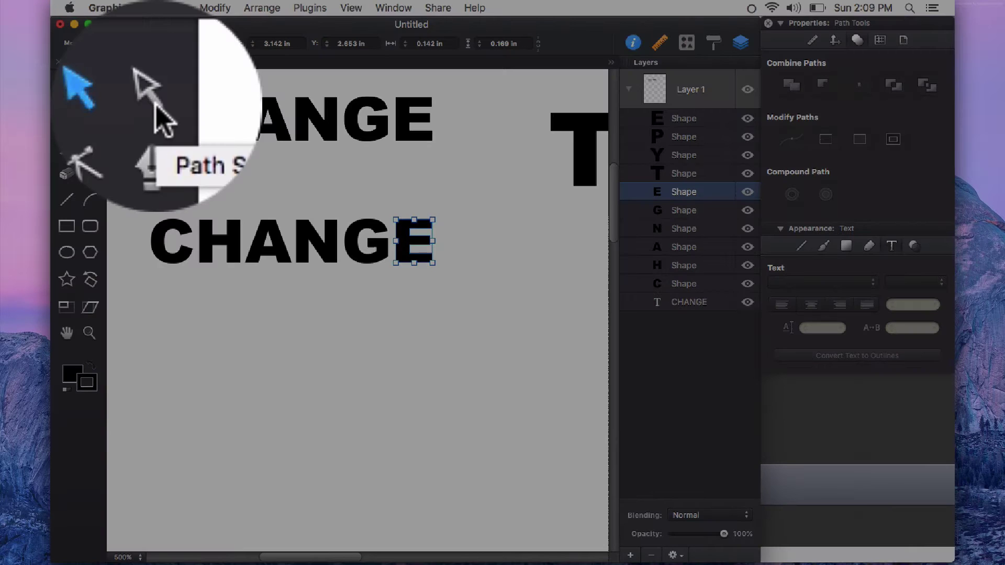
pyautogui.click(90, 95)
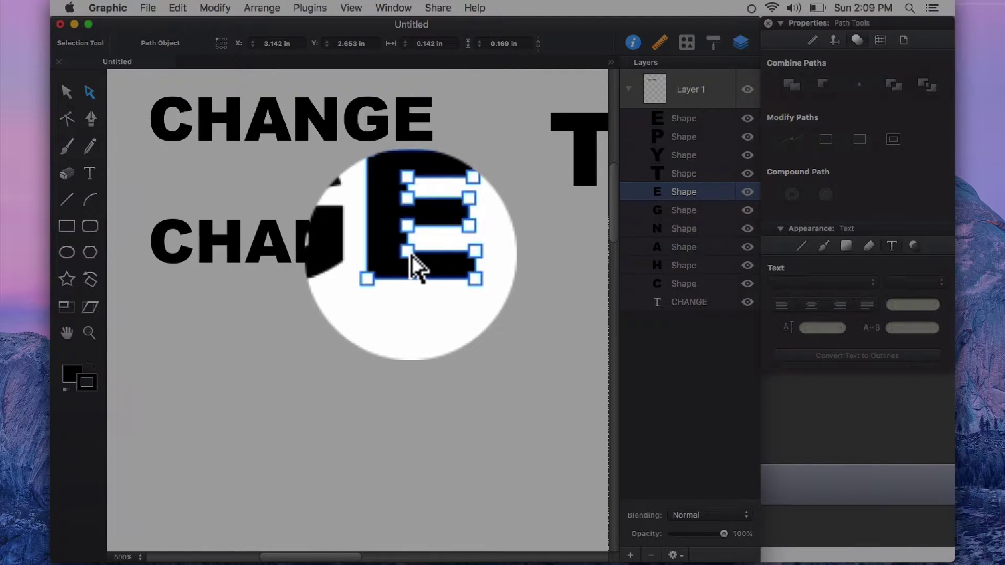
pyautogui.click(416, 264)
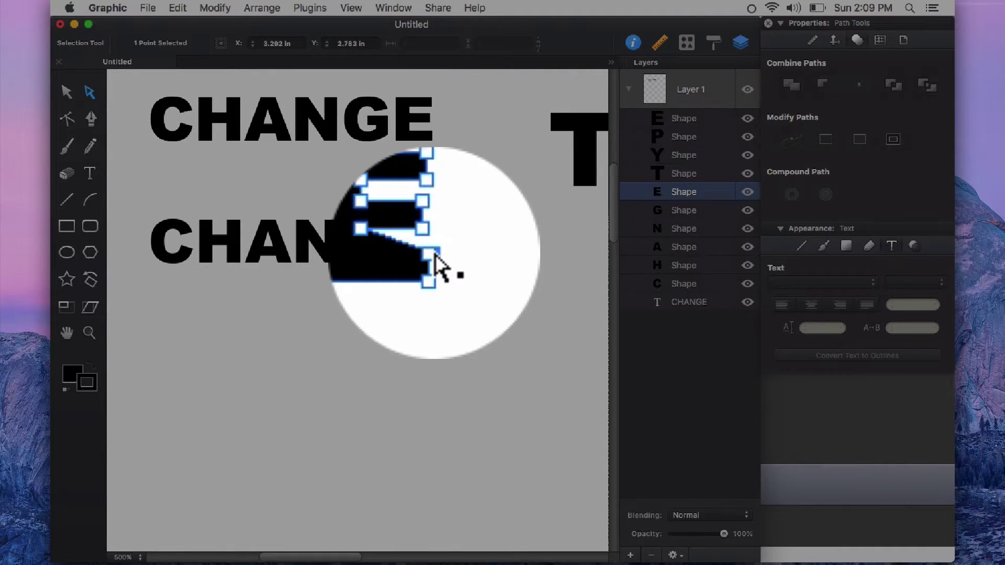
pyautogui.moveTo(436, 264); pyautogui.dragTo(411, 263)
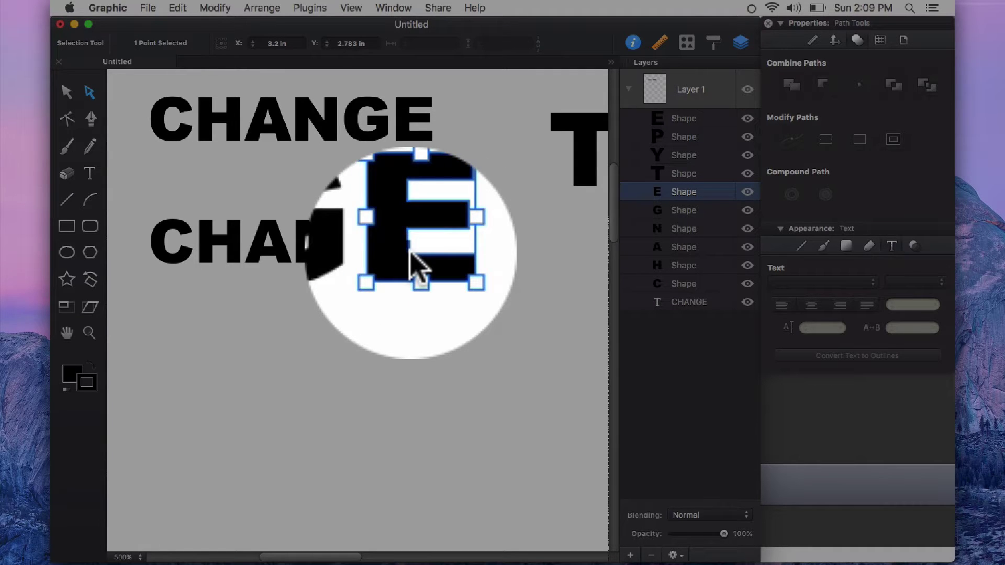
pyautogui.scroll(6, 410, 256)
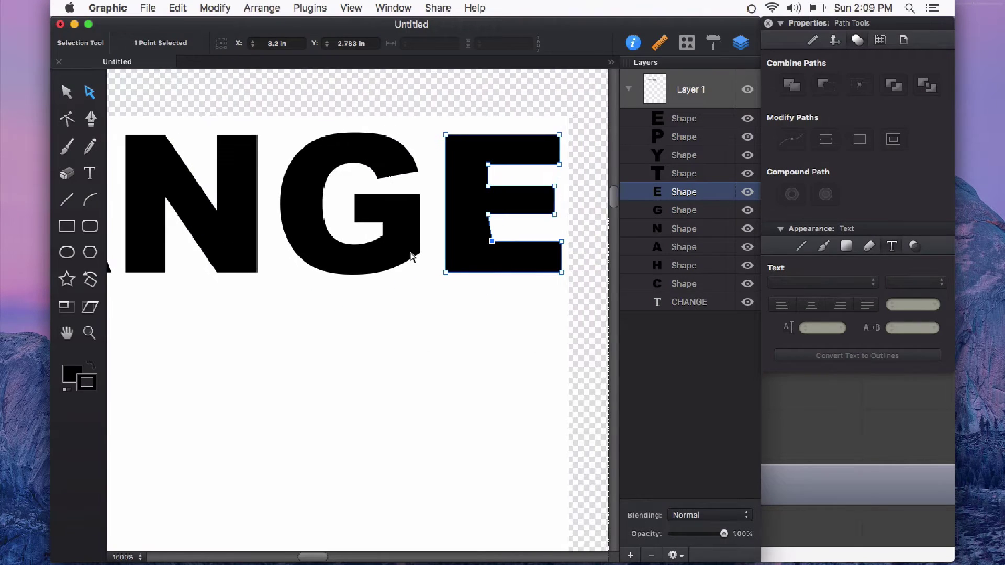
pyautogui.moveTo(491, 240); pyautogui.dragTo(477, 242)
pyautogui.click(526, 332)
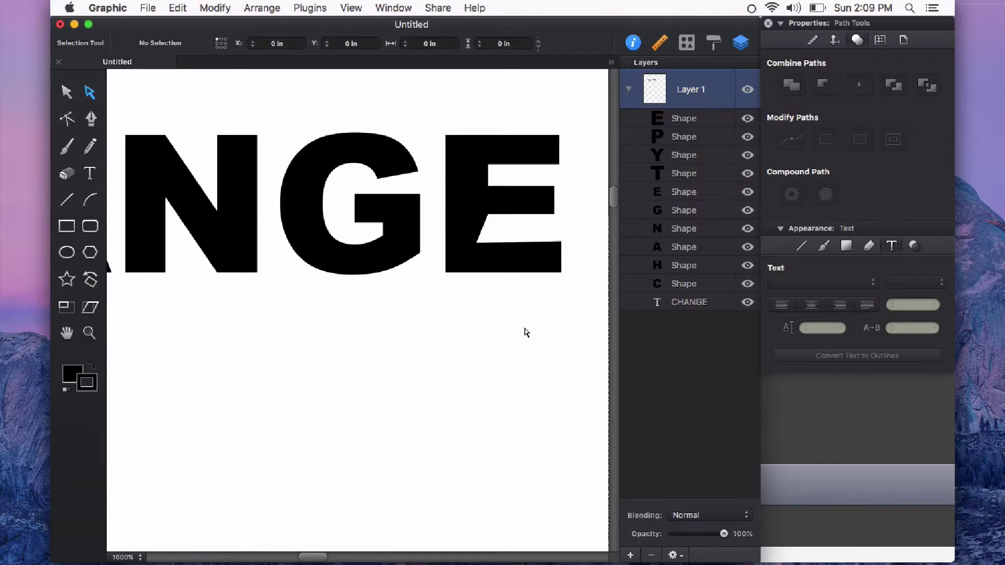
# Step: Undo the slant edits on the E and zoom back out to both CHANGE words
pyautogui.press('super+z')
pyautogui.press('super+z')
pyautogui.press('super+shift+z')
pyautogui.scroll(-6, 526, 332)
pyautogui.press('v')
pyautogui.click(319, 352)
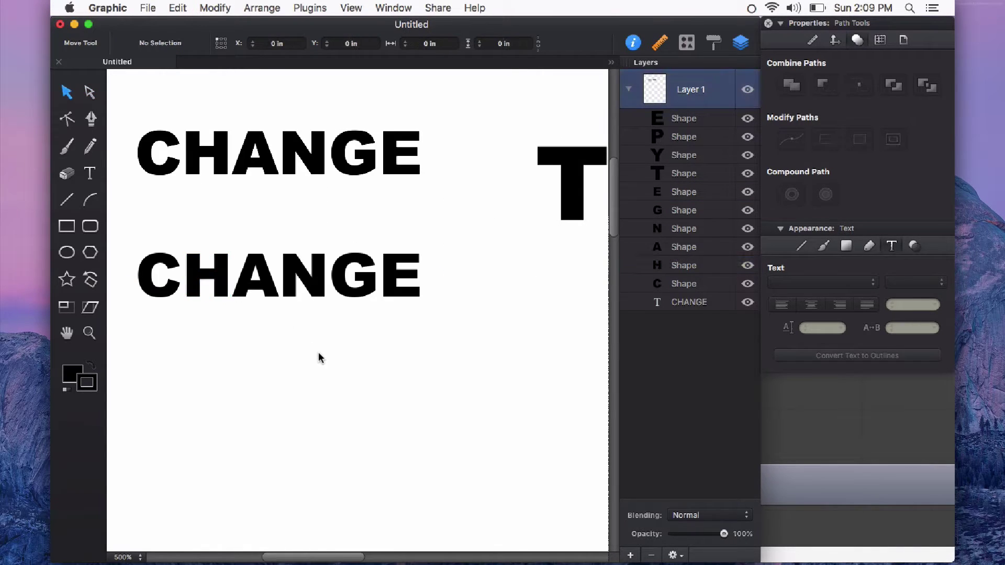
# Step: Enlarge the C letter upward and rotate the A letter clockwise
pyautogui.click(167, 268)
pyautogui.moveTo(159, 250); pyautogui.dragTo(158, 237)
pyautogui.click(269, 279)
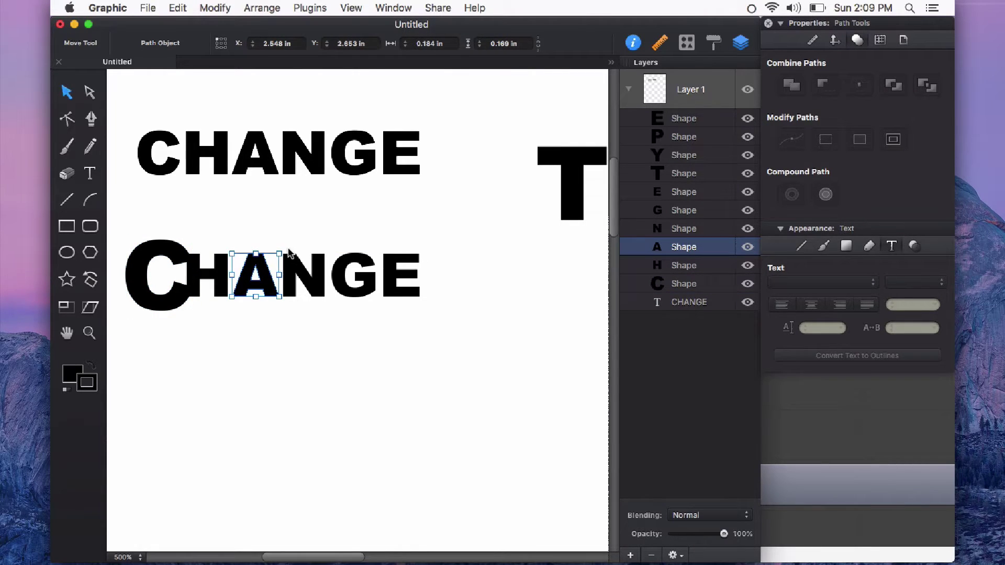
pyautogui.moveTo(289, 253); pyautogui.dragTo(315, 281)
pyautogui.click(377, 344)
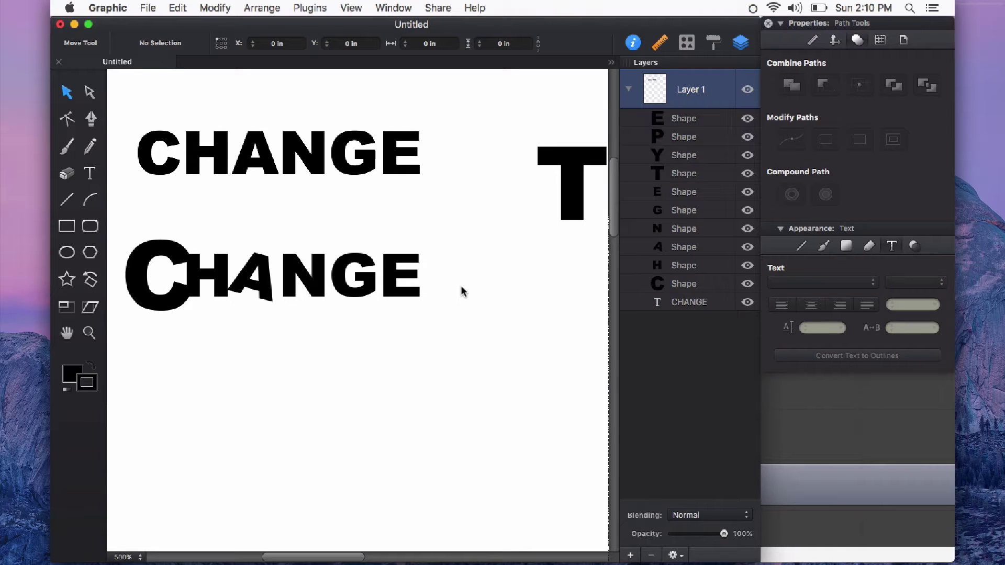
# Step: Undo the C and A changes, then check the E, G, N, A, H shapes are back to normal
pyautogui.press('super+z')
pyautogui.press('super+z')
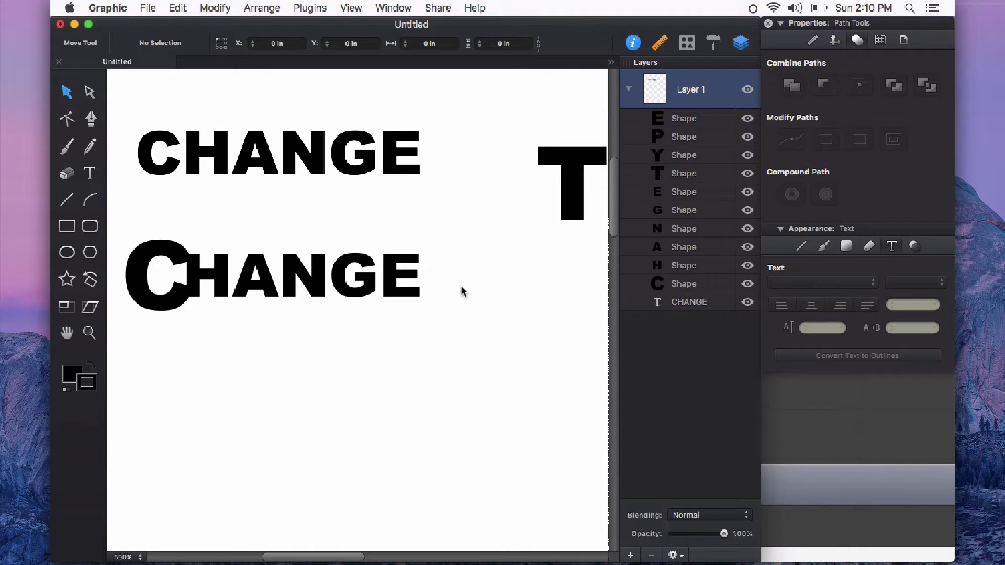
pyautogui.click(398, 289)
pyautogui.moveTo(398, 288)
pyautogui.mouseDown()
pyautogui.moveTo(406, 294)
pyautogui.moveTo(398, 289)
pyautogui.mouseUp()
pyautogui.click(347, 288)
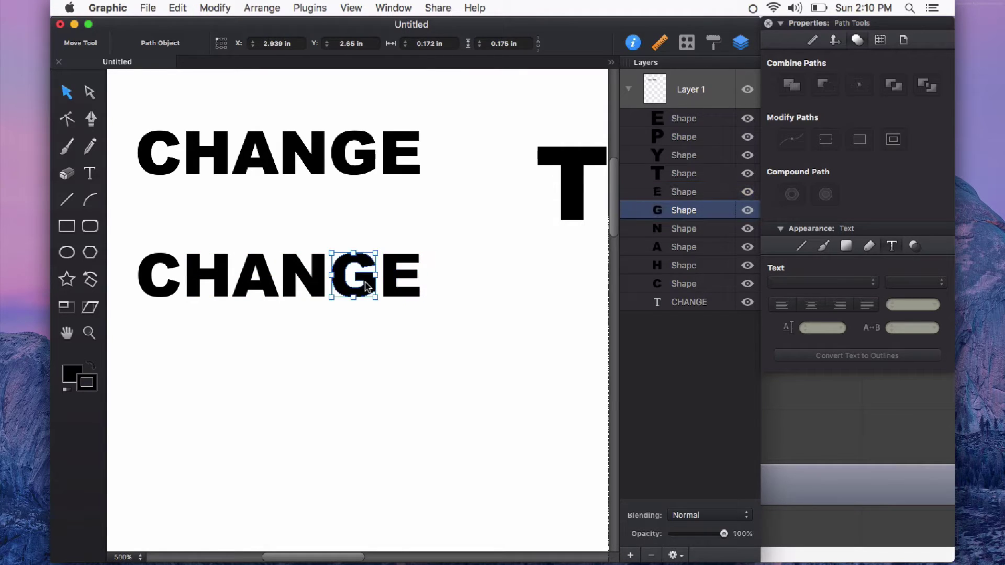
pyautogui.click(298, 287)
pyautogui.click(250, 284)
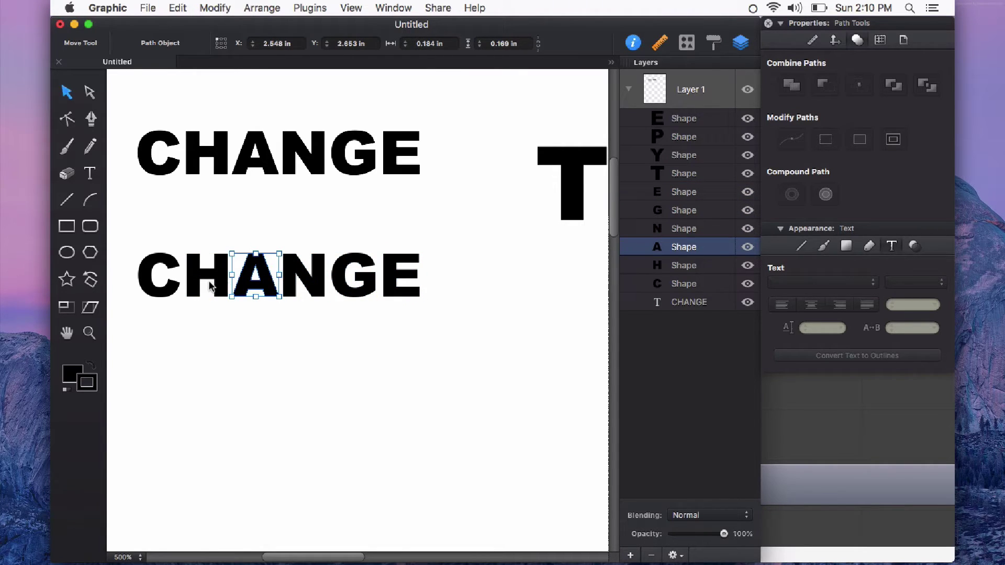
pyautogui.click(209, 286)
pyautogui.click(318, 346)
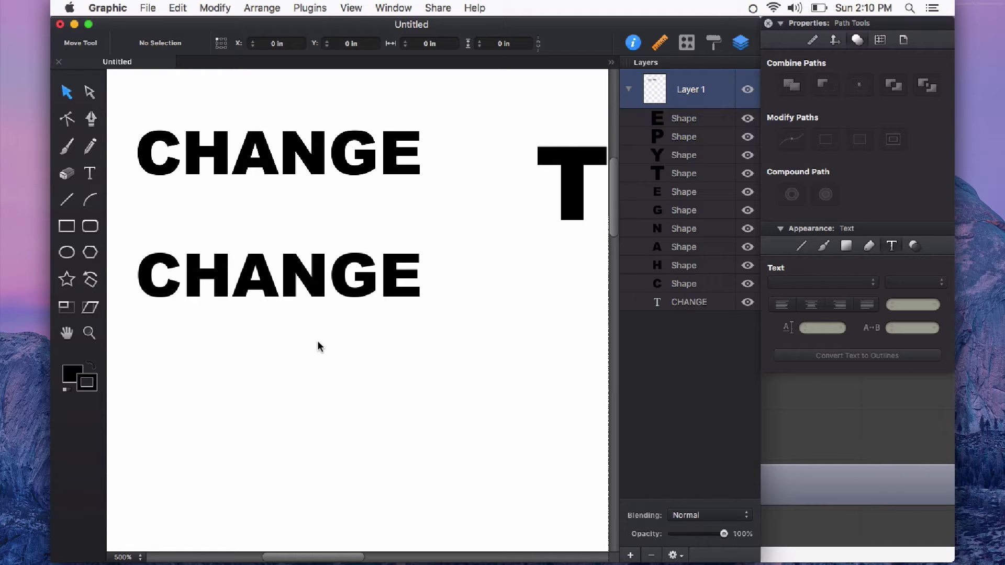
# Step: Zoom out to 100% and center the page showing both CHANGE words and the outlined TYPE
pyautogui.press('super+minus')
pyautogui.press('super+minus')
pyautogui.press('super+minus')
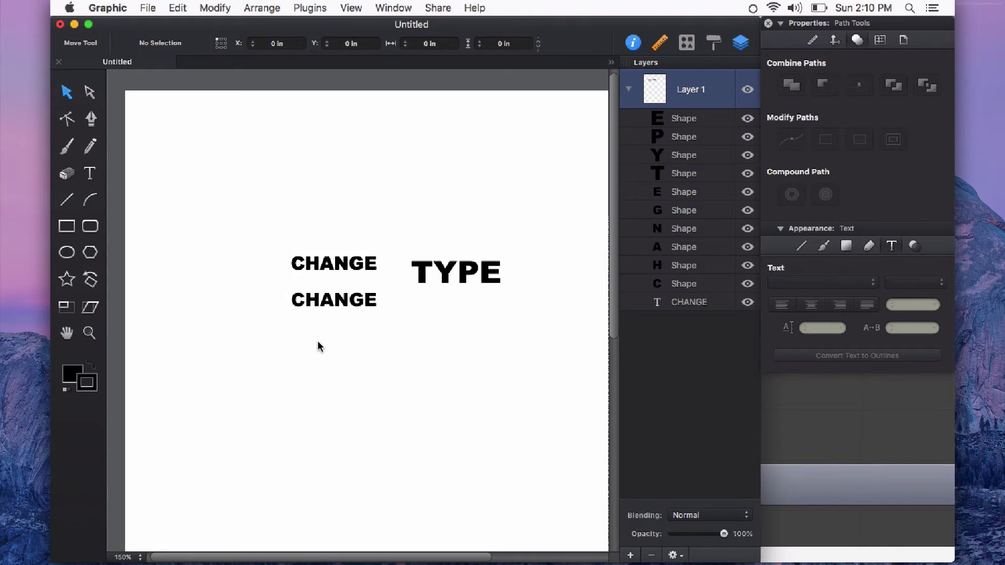
pyautogui.press('super+minus')
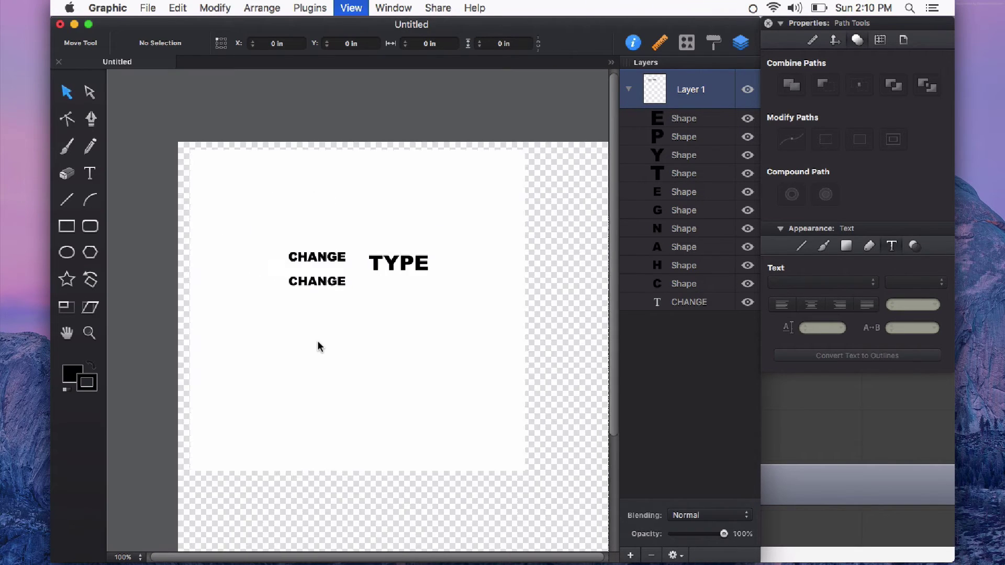
pyautogui.hscroll(3, 317, 340)
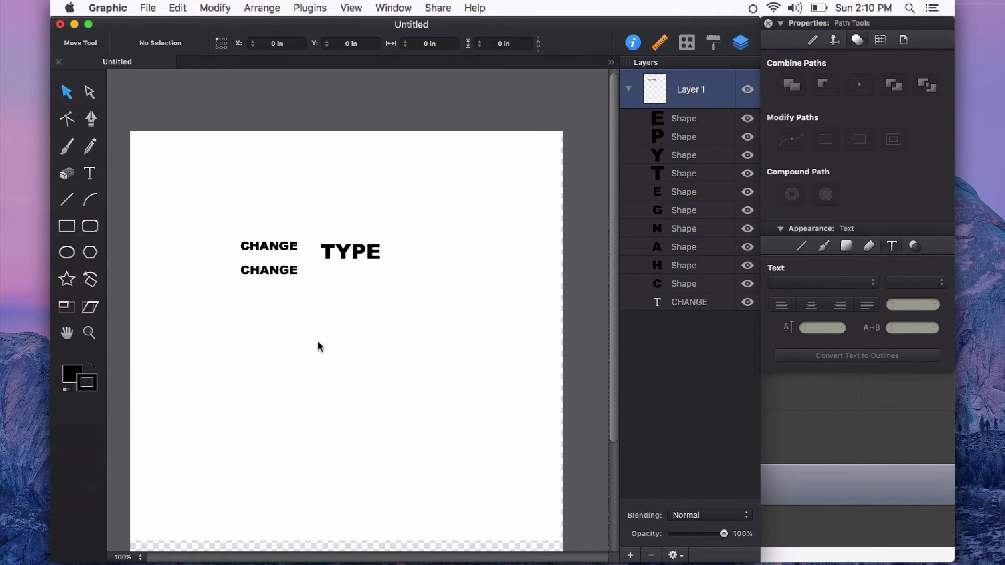